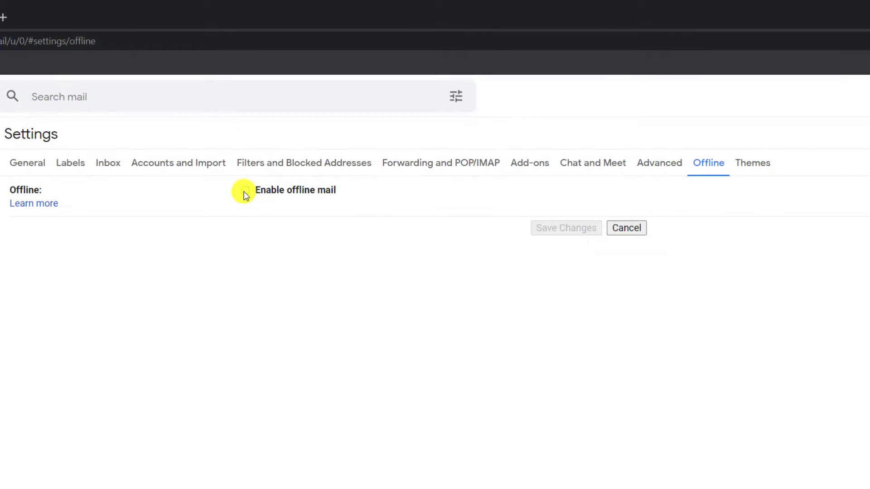
- Enable offline mail, store emails from the last 90 days, and keep attachment downloading on
click(245, 191)
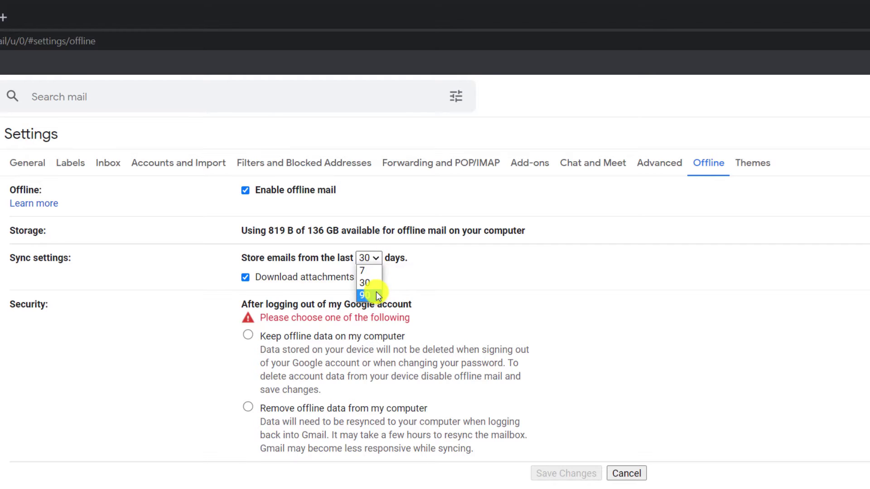
click(376, 295)
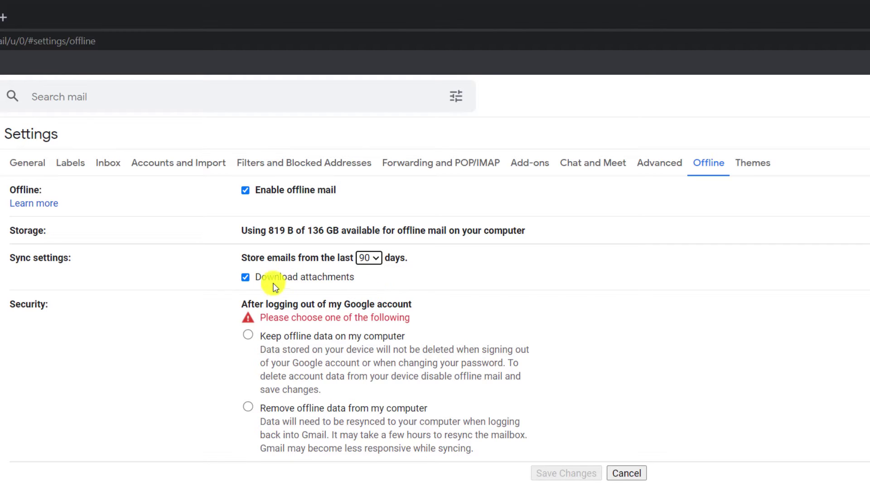
click(245, 278)
click(245, 278)
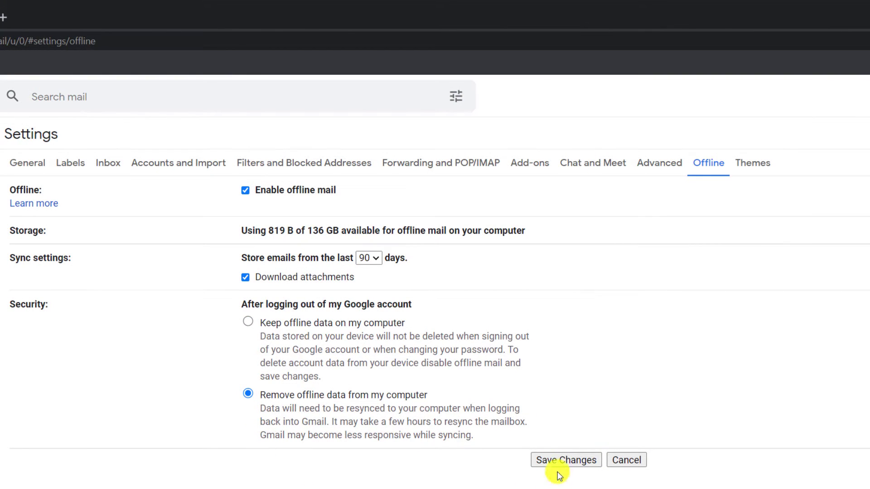
- Save the offline settings with offline data removed from the computer after logout, accepting the email resync requirement
click(564, 462)
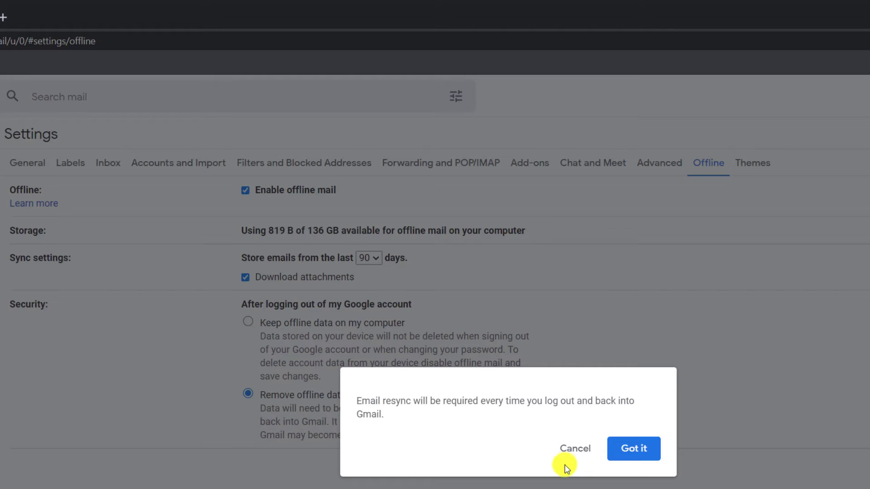
click(636, 455)
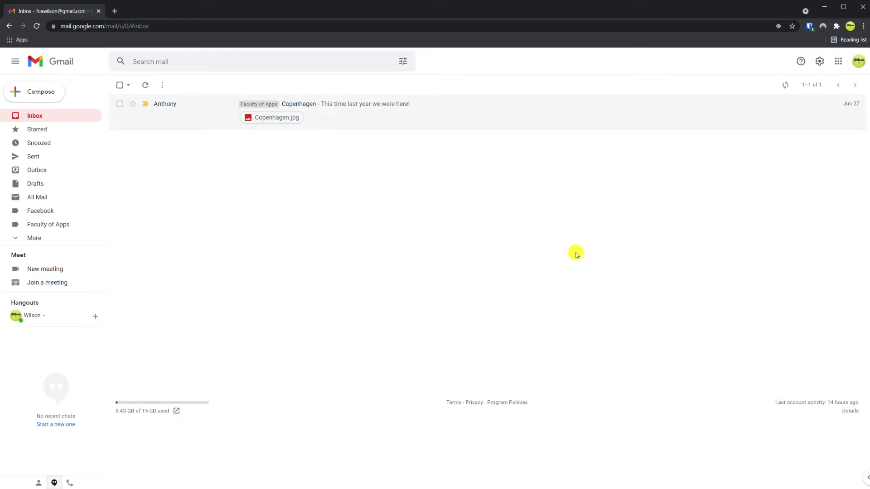
mouse_move(787, 85)
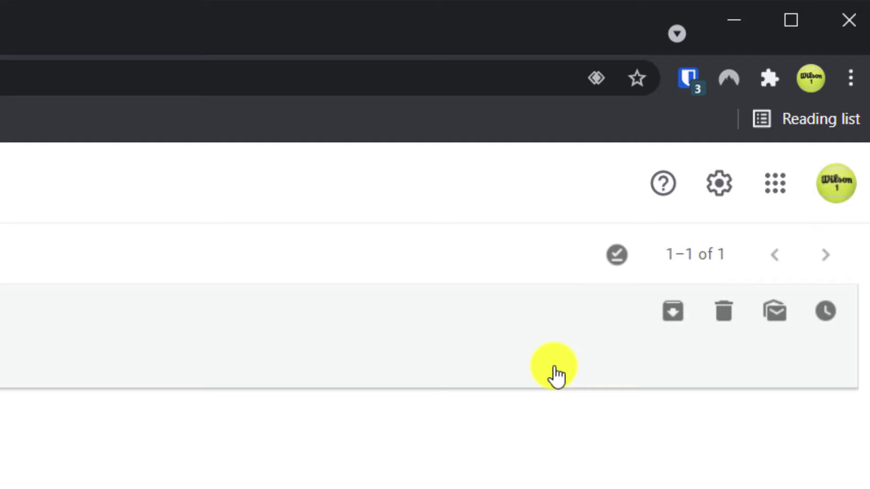
mouse_move(614, 263)
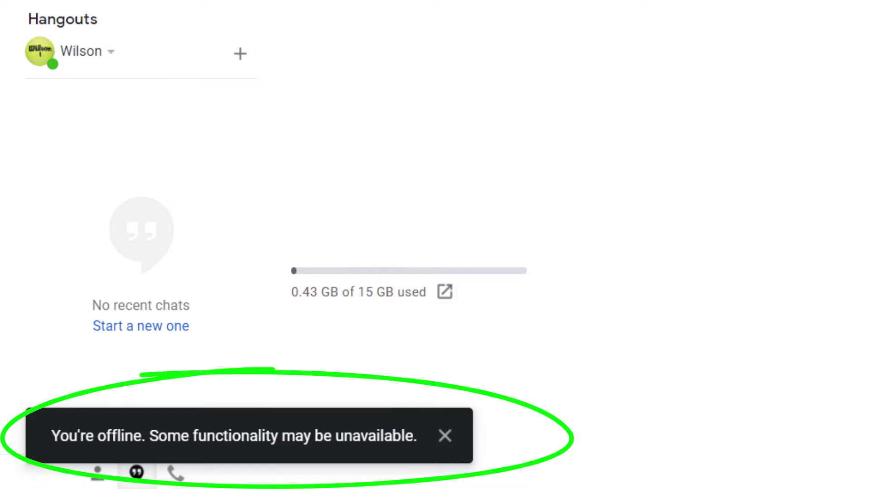
- Open the Copenhagen email while offline, view its Copenhagen.jpg attachment and return to the message
click(770, 235)
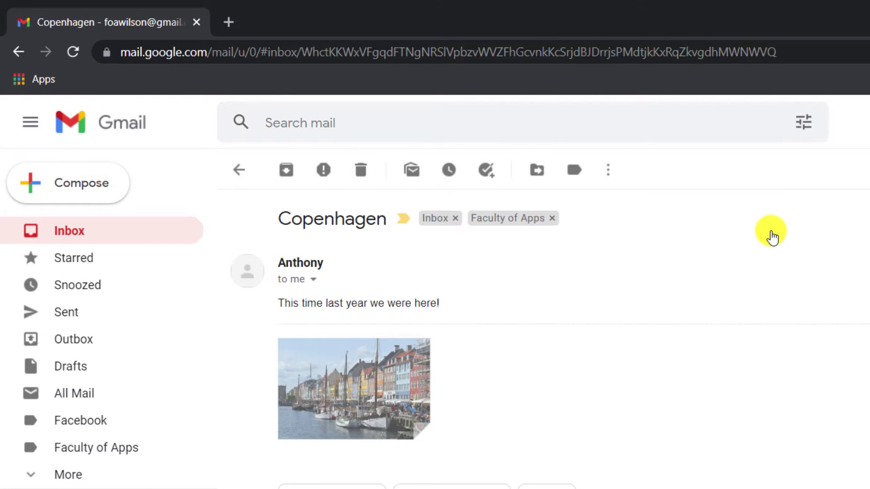
click(382, 372)
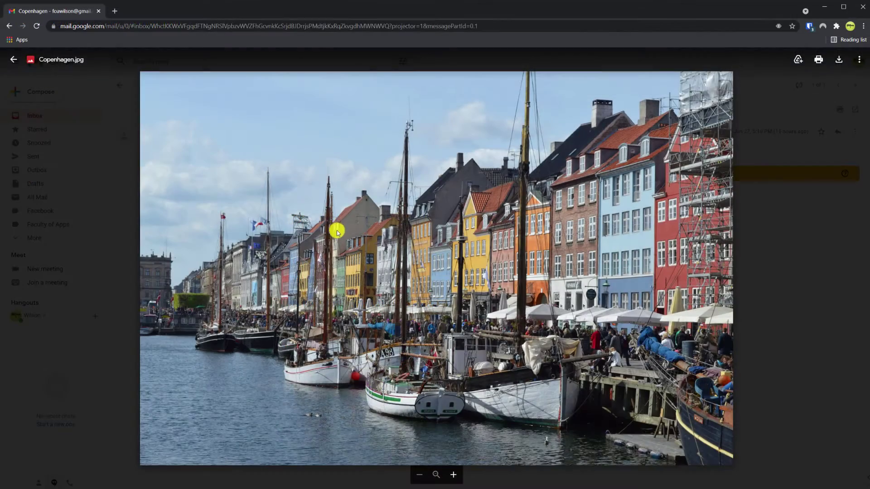
click(11, 64)
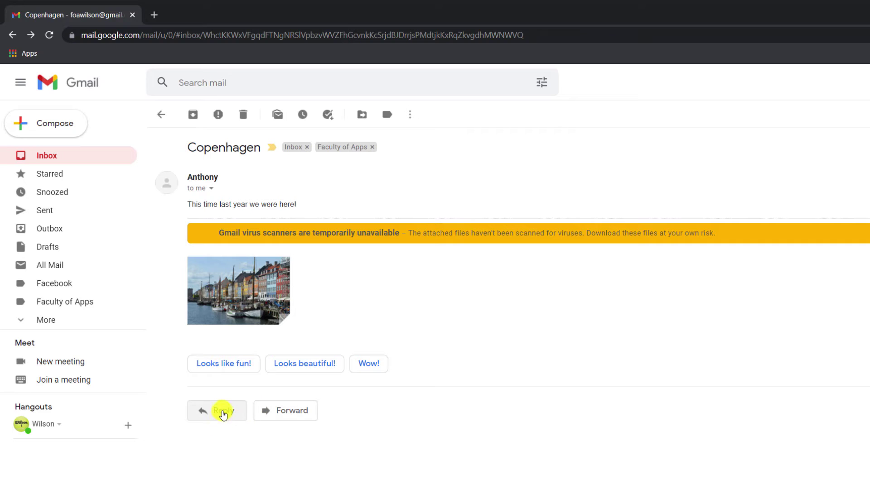
- Reply to the Copenhagen email with "That was the best holiday ever!", send it and open the Outbox
click(222, 411)
text(ever!)
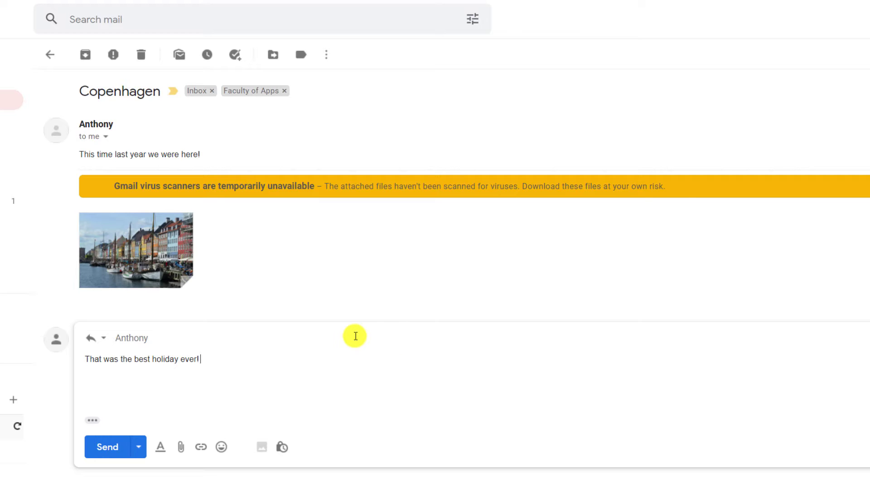
click(109, 449)
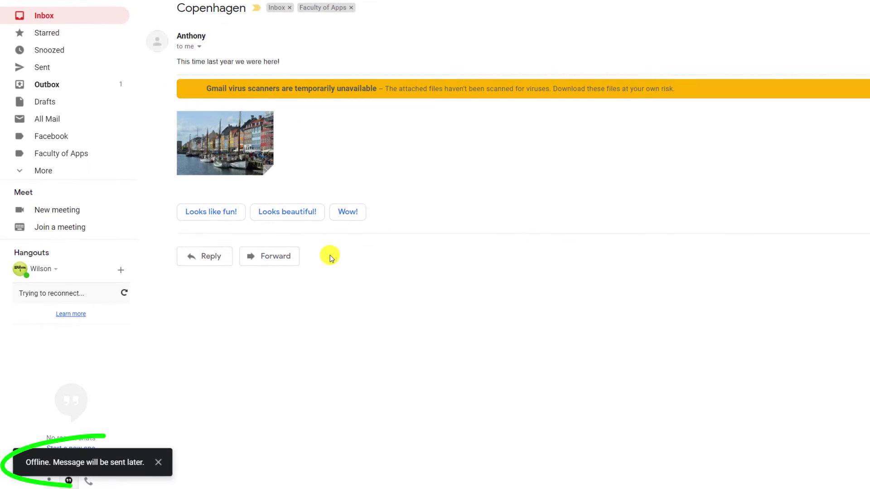
click(47, 86)
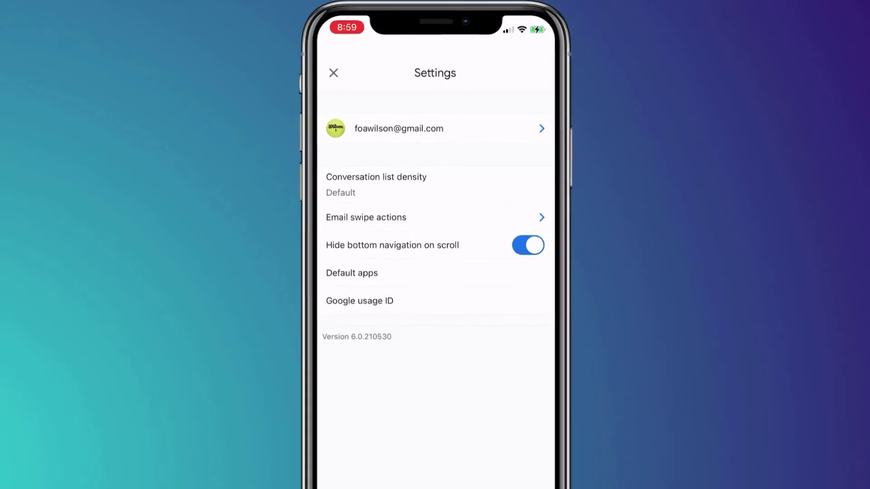
- Set the days of emails to sync to 90 in the account's sync settings on the phone
click(407, 128)
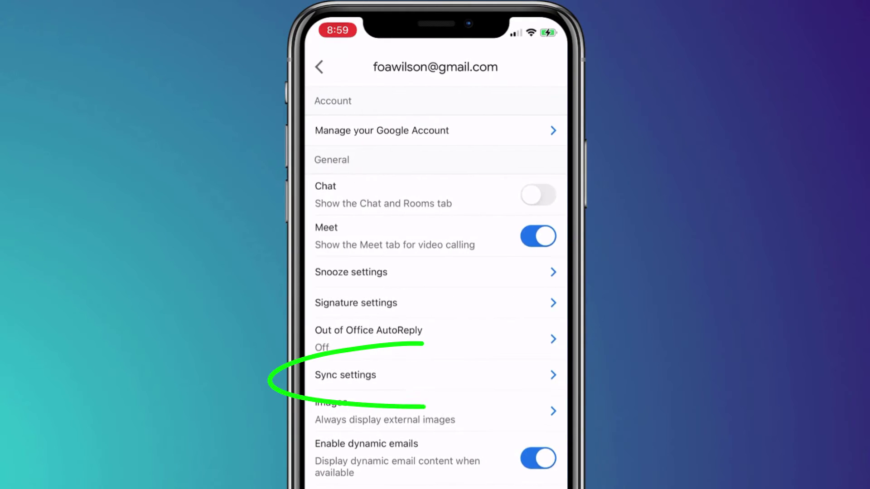
click(346, 375)
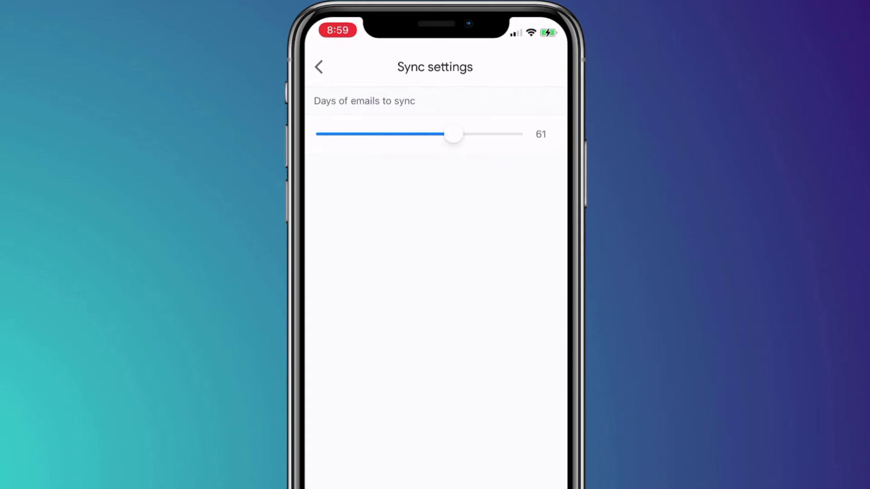
- Turn on airplane mode on the phone and go back to the Gmail app's inbox
drag(536, 27, 537, 226)
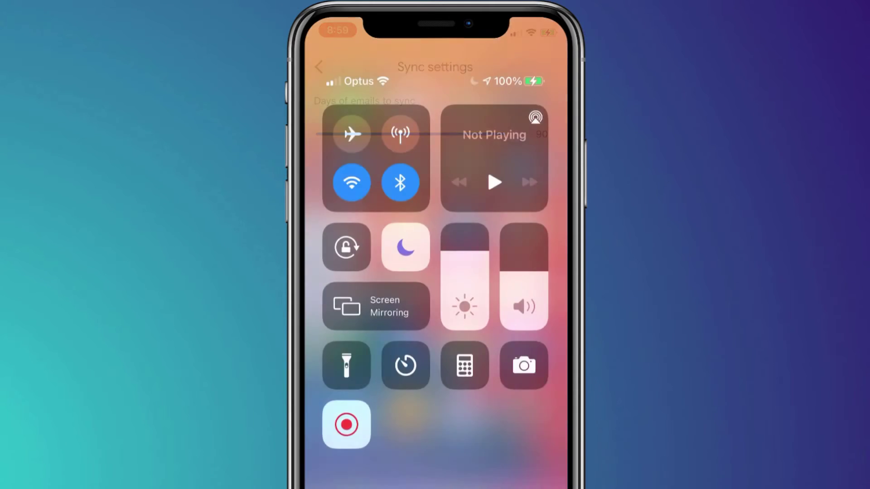
click(350, 134)
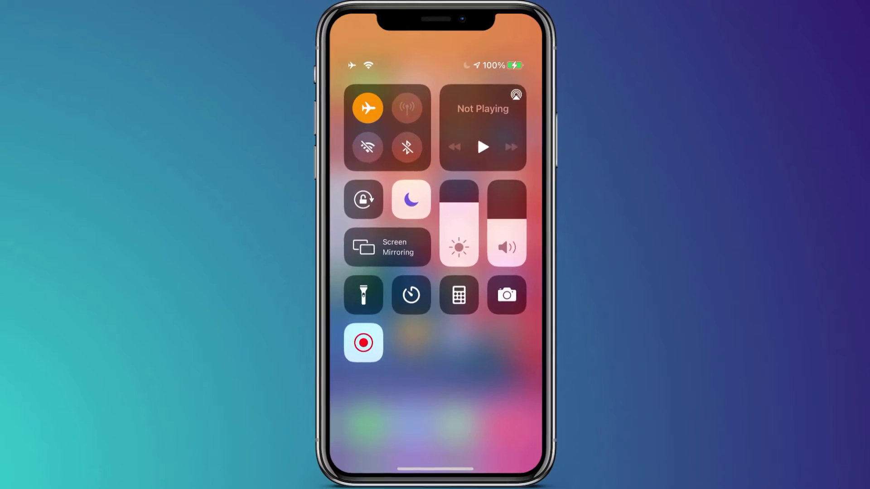
drag(435, 469, 434, 317)
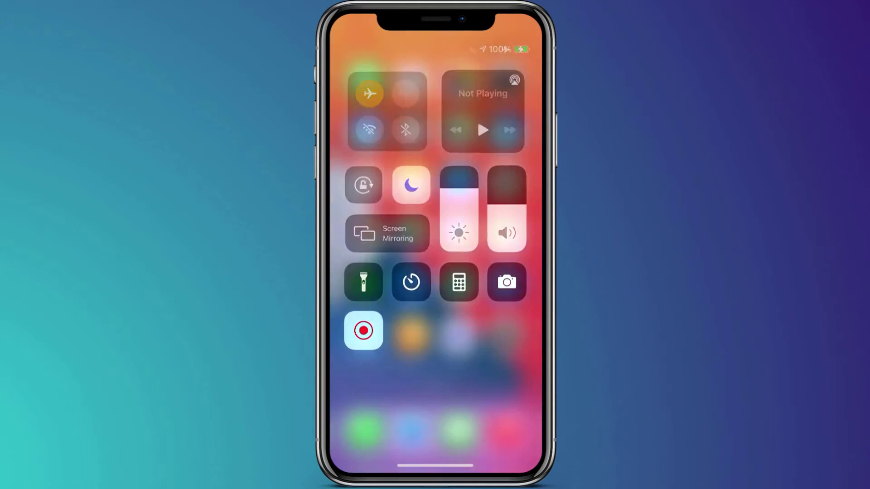
click(360, 287)
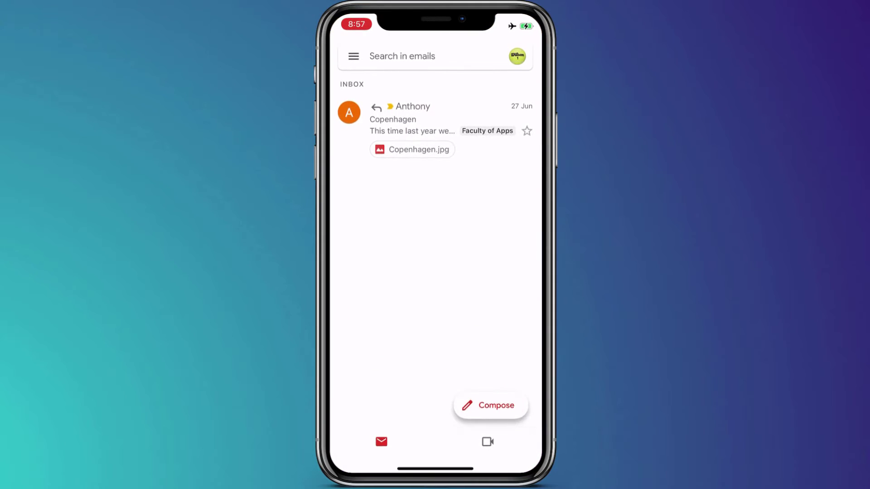
- Open the Copenhagen email and its photo attachment on the phone, and send the reply "Best holiday ever!"
click(435, 118)
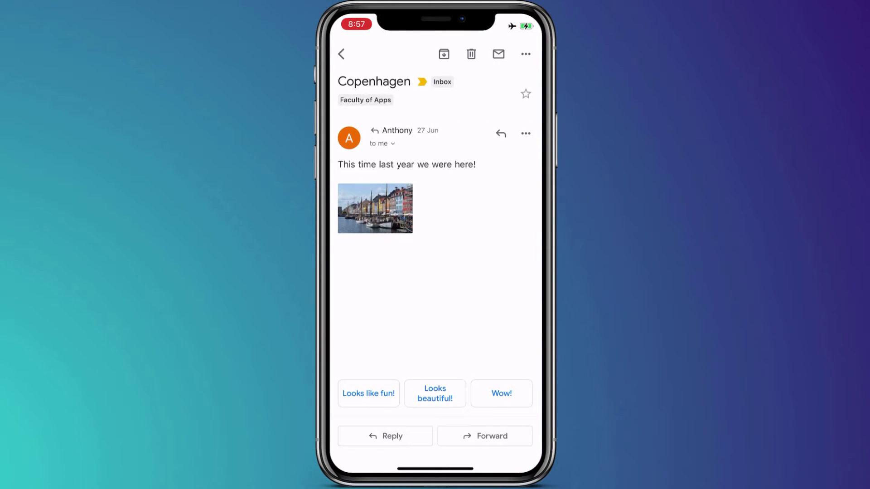
click(375, 209)
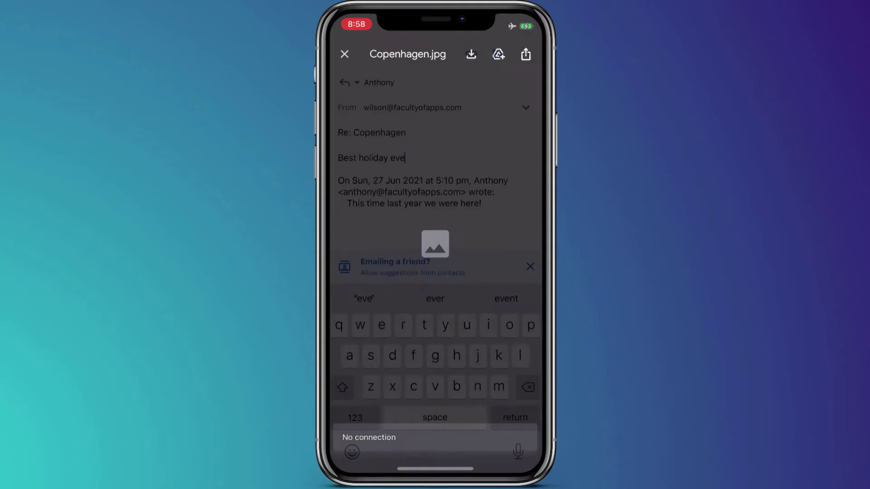
click(355, 417)
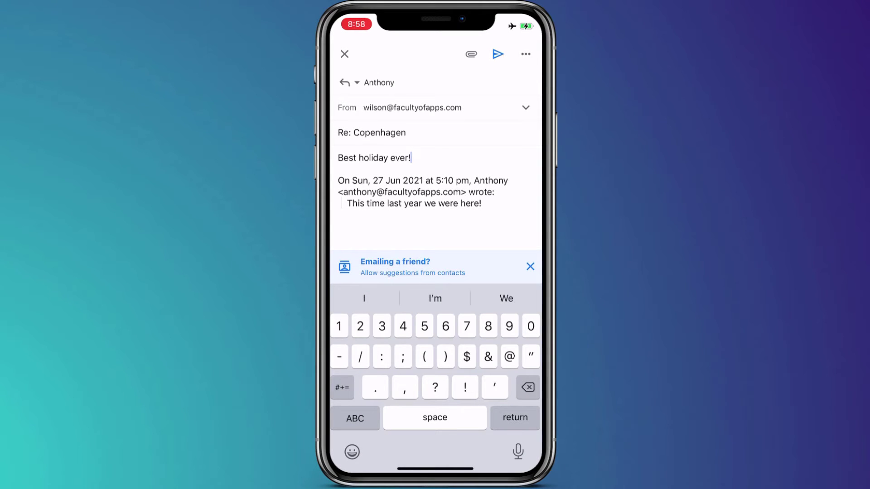
click(498, 54)
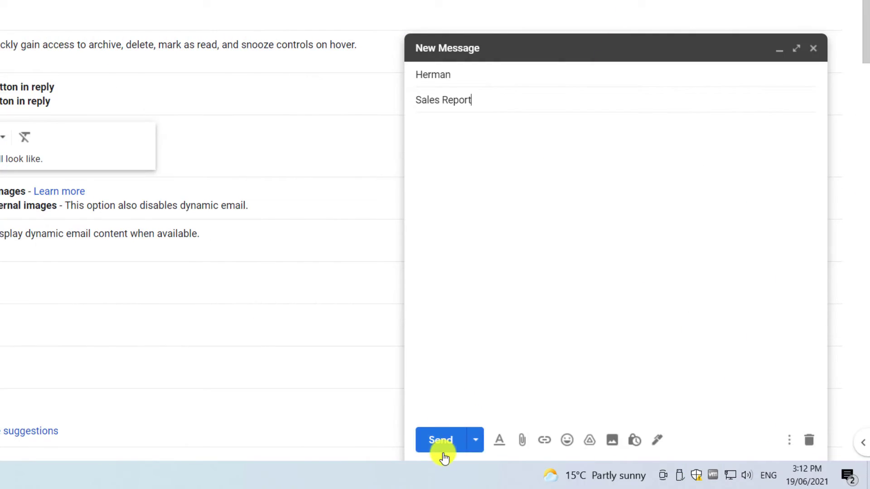
- Locate the Undo Send setting in the general settings and send the email with the subject Sales Report
click(442, 446)
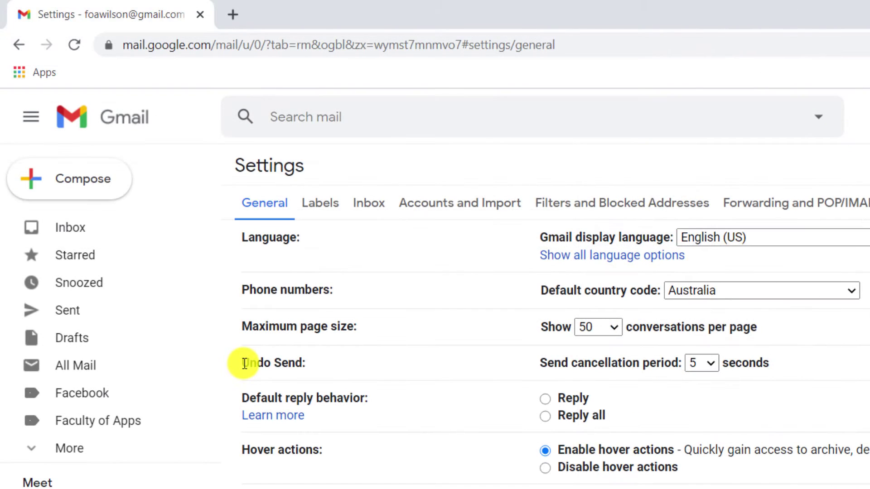
drag(241, 363, 363, 370)
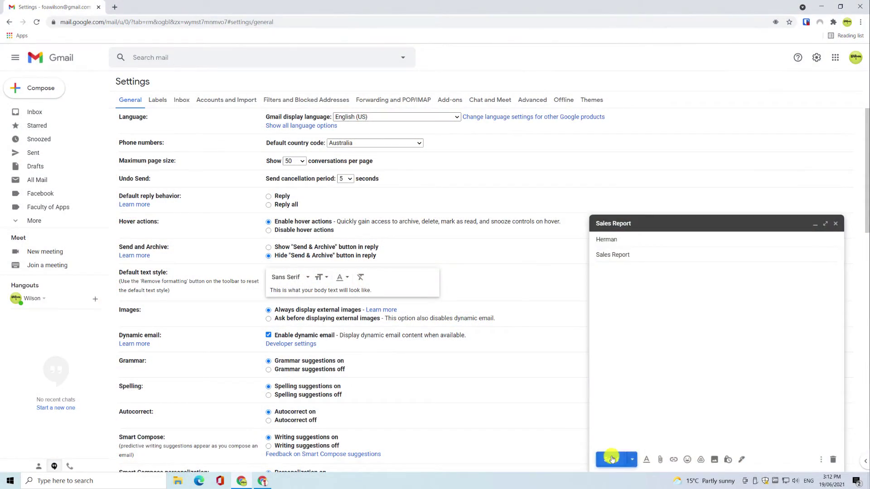
click(612, 459)
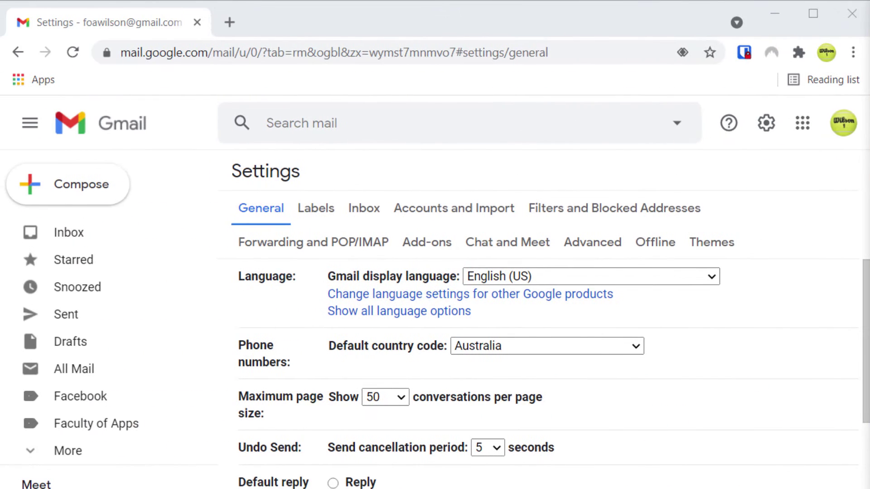
- Set the Undo Send cancellation period to 30 seconds and save the general settings
click(495, 406)
click(497, 430)
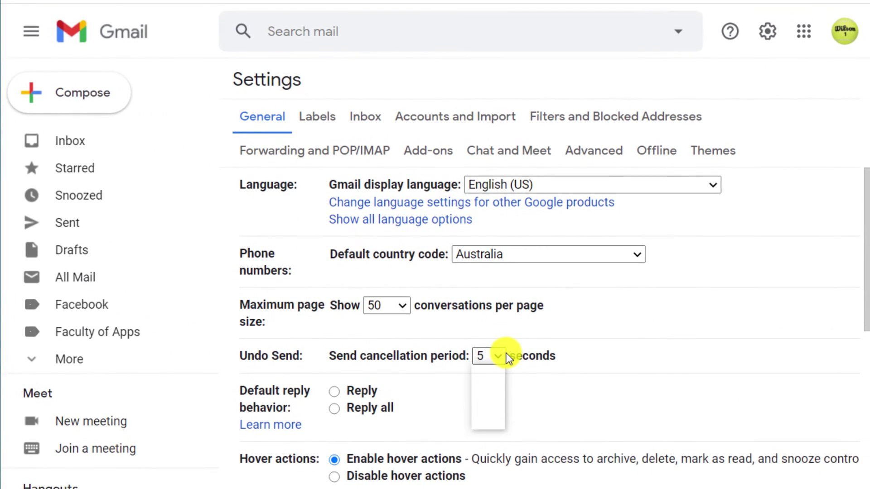
click(490, 413)
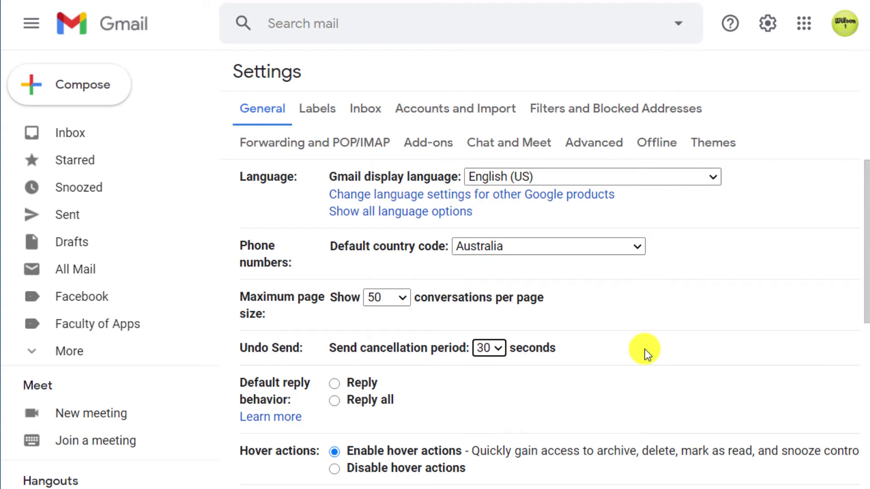
scroll(644, 354, down, 20)
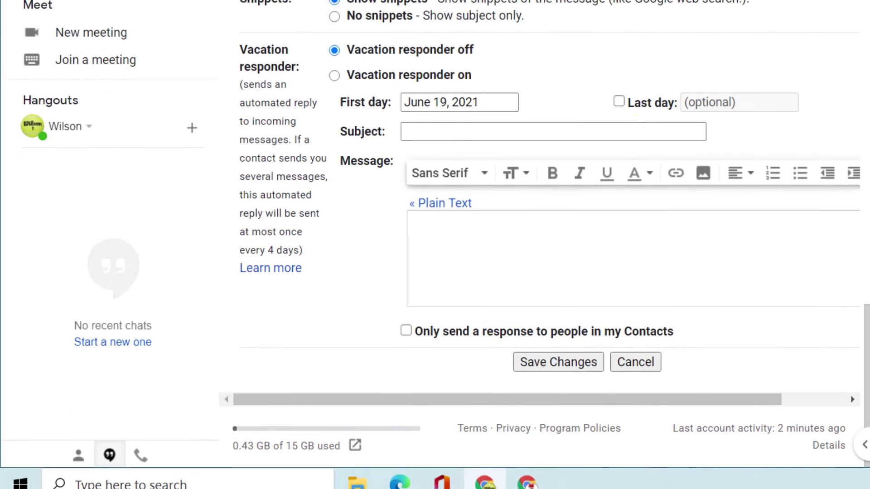
click(575, 366)
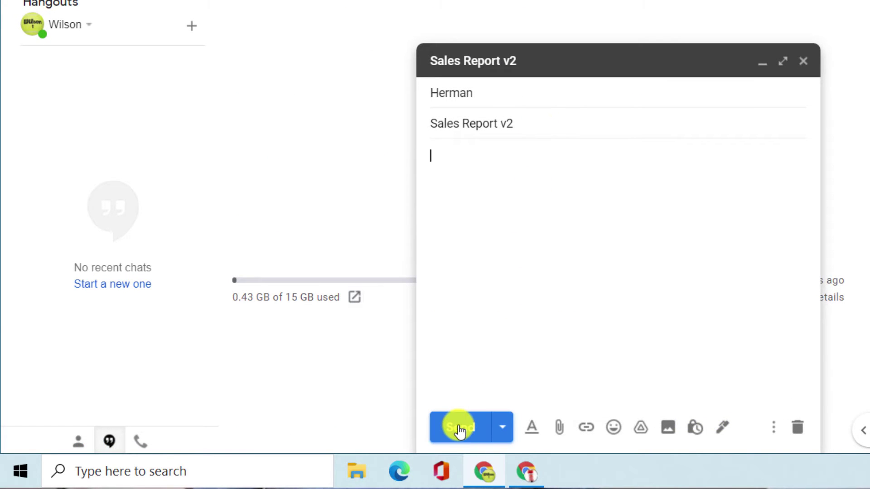
- Send the Sales Report v2 email and undo the send
click(460, 429)
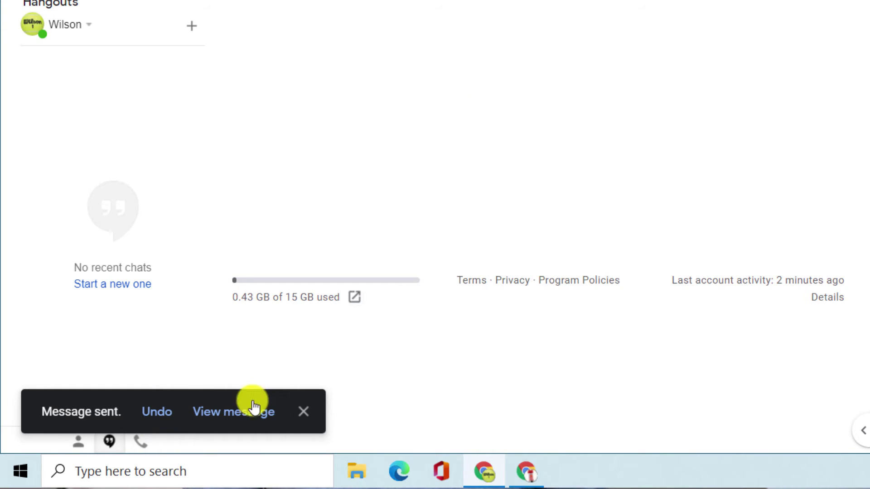
click(156, 411)
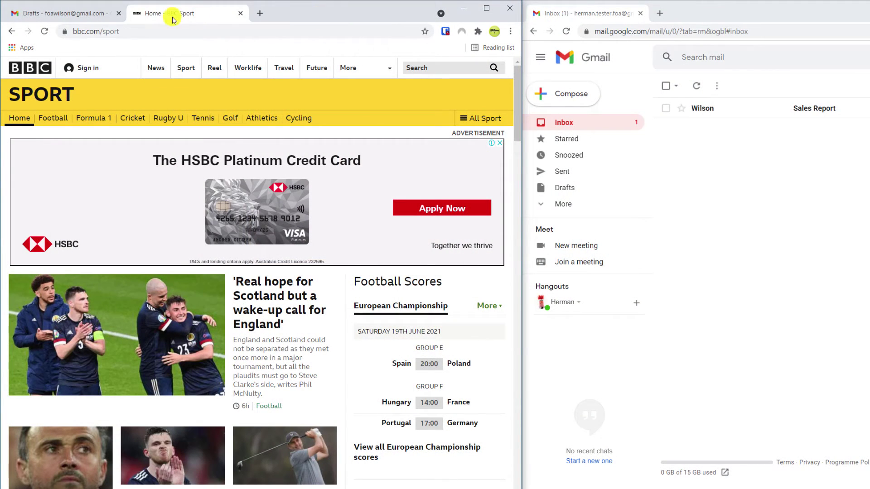
- Close the Gmail drafts tab; from a new Gmail tab, send the Sales Report v3 email and close that tab too
click(117, 13)
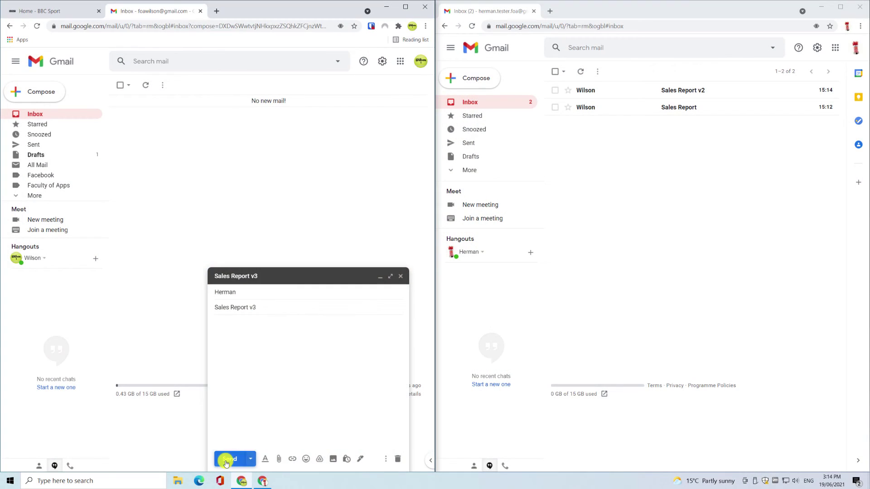
click(226, 462)
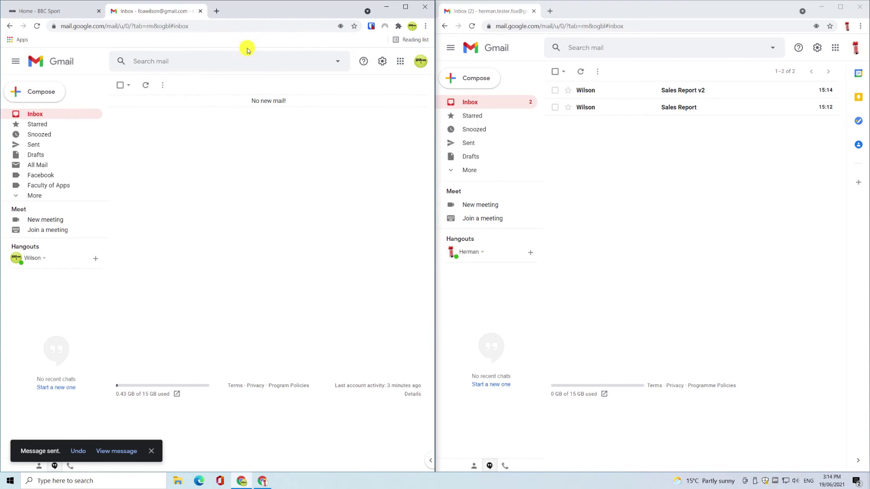
click(201, 11)
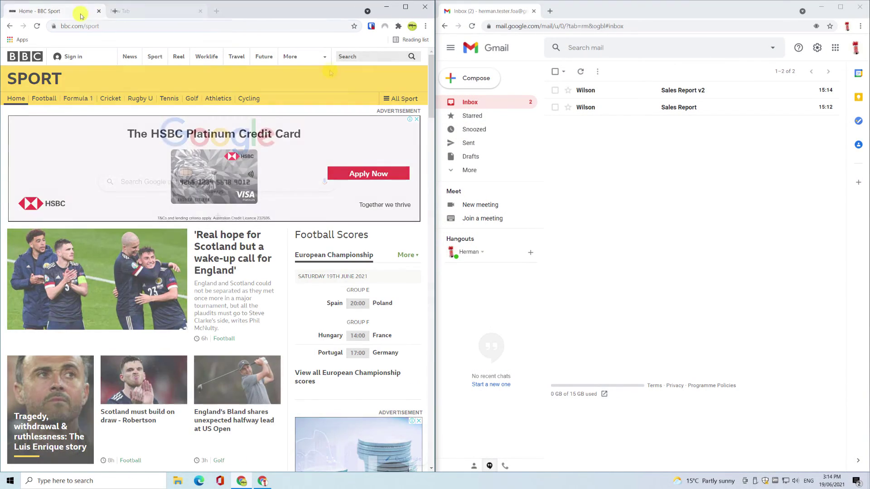
- Load Gmail in a new browser tab and open the Sales Report v3 email from the sent mail
key(ctrl+t)
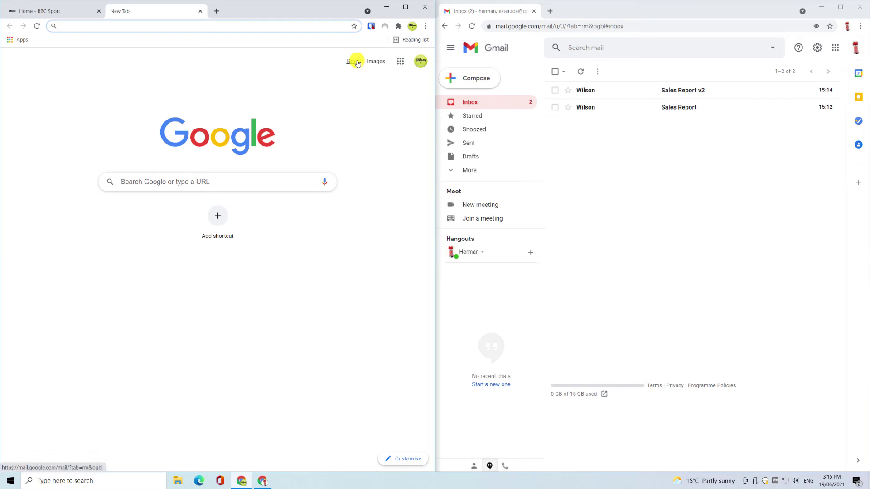
click(354, 62)
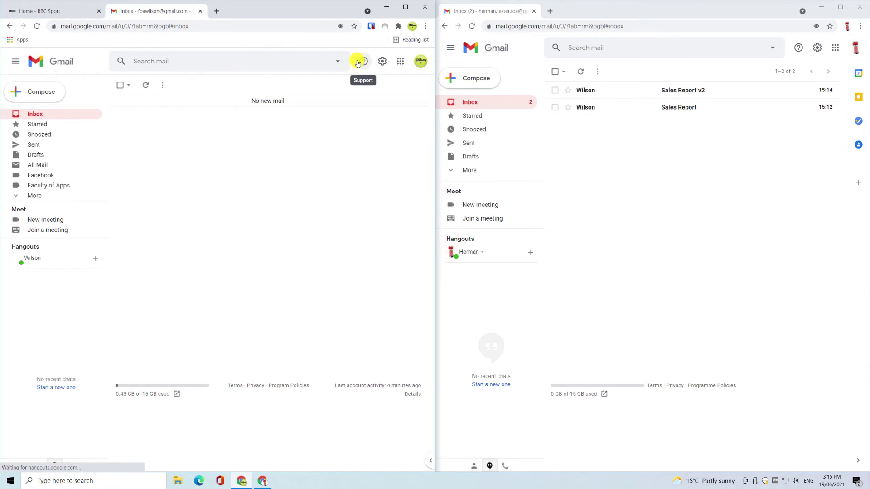
click(33, 144)
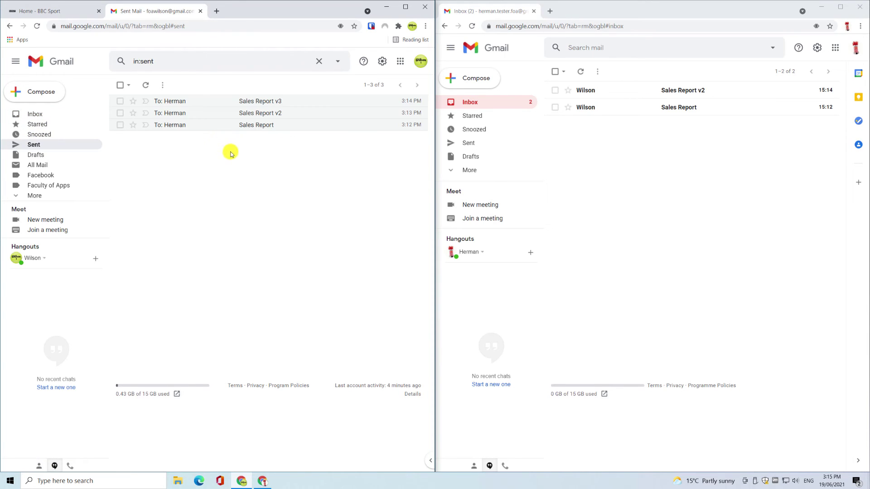
click(288, 101)
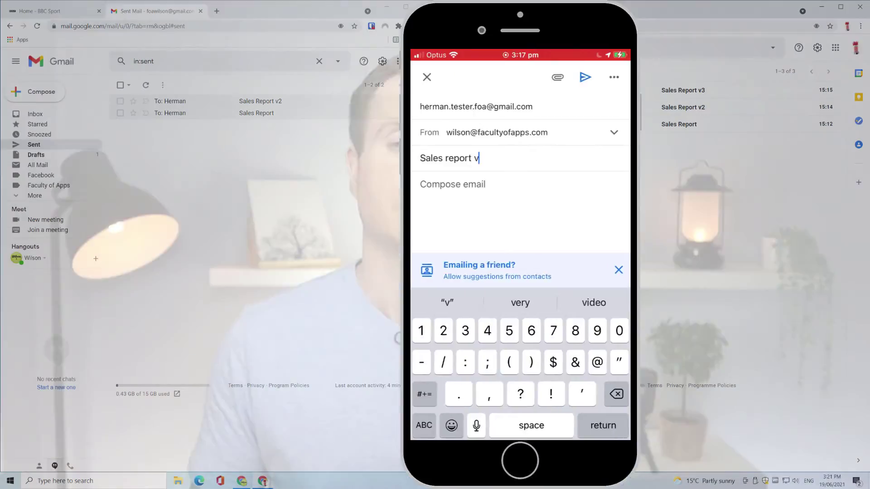
- On the phone, complete the email subject as Sales report v4 and send the email
text(4)
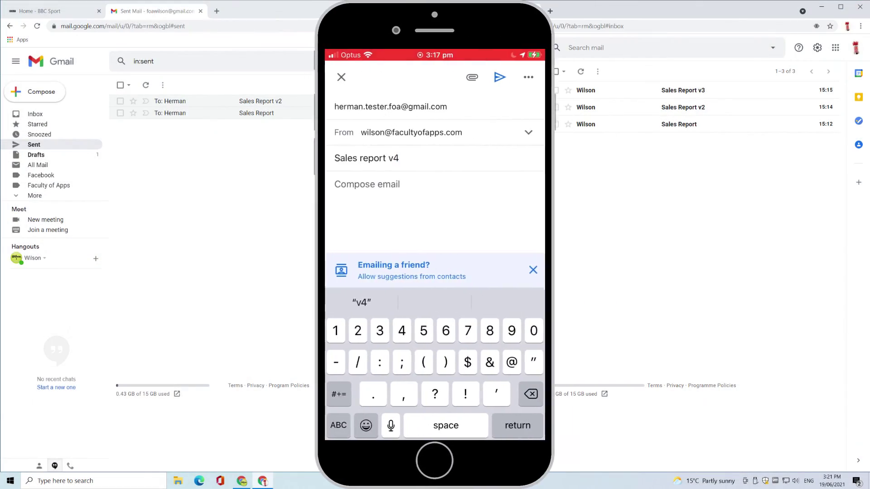
click(500, 75)
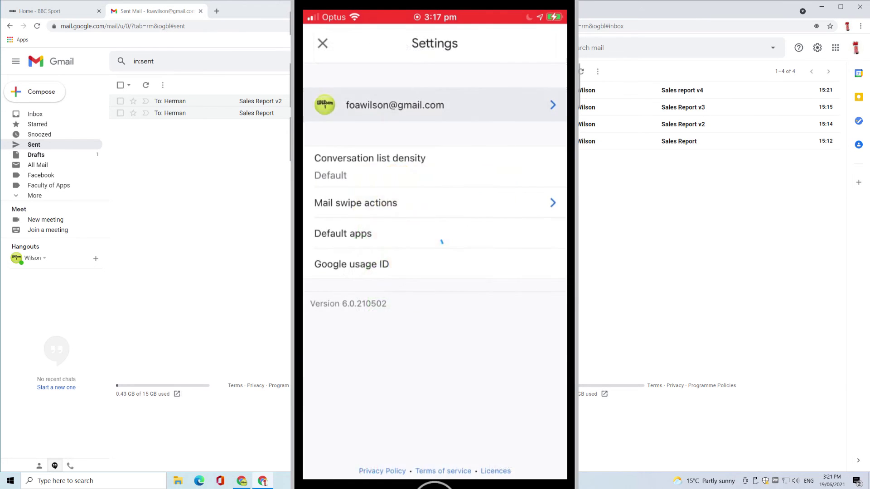
- Open the personal Gmail account's settings on the phone and look through the available options
click(435, 105)
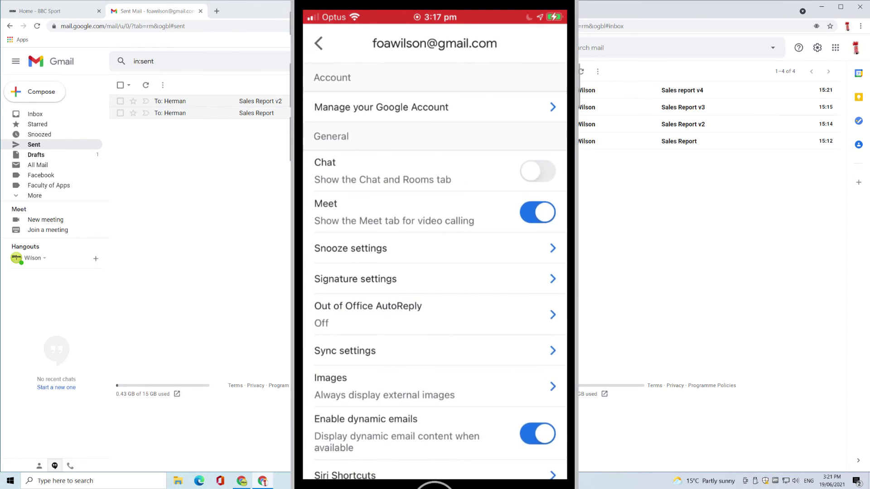
scroll(434, 272, down, 3)
scroll(435, 272, down, 3)
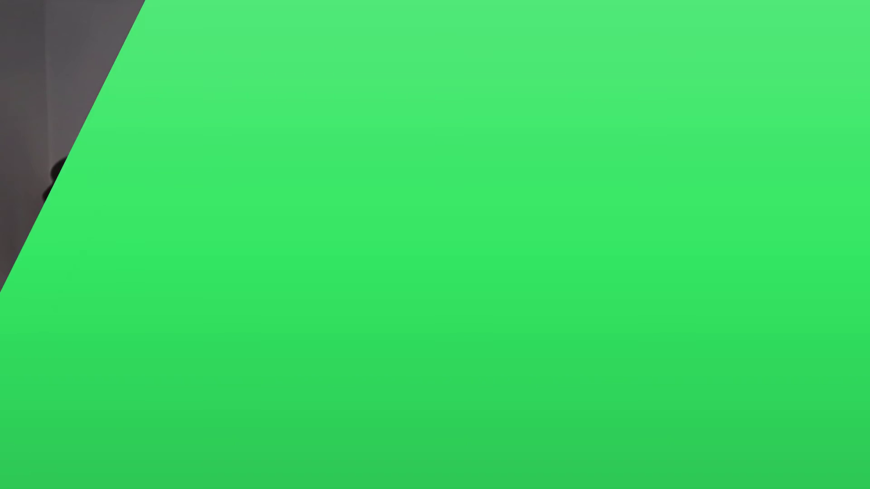